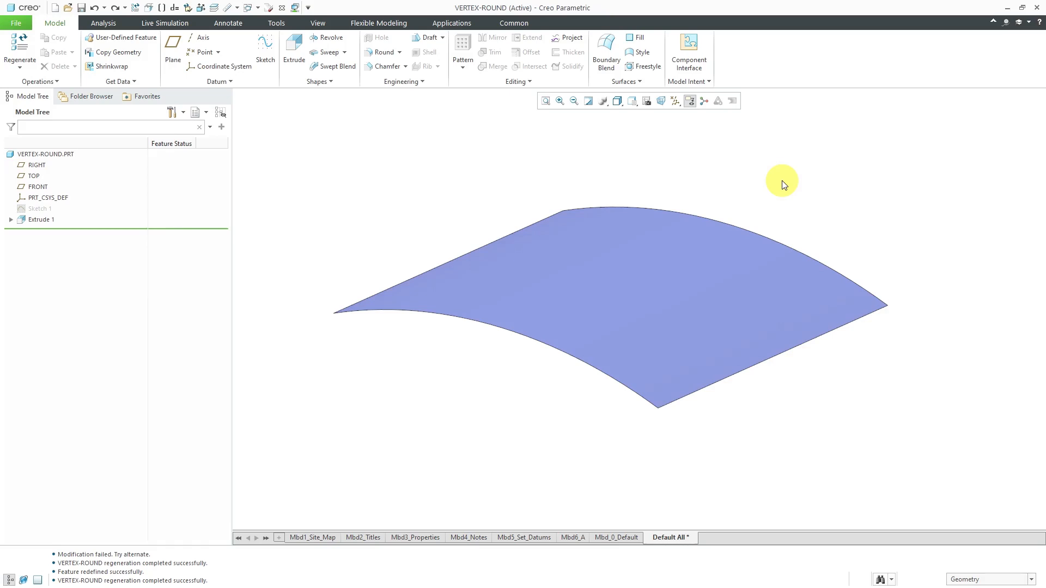
Start a Vertex Round on the surface's bottom corner and drag its radius to 69.59.
left_click(640, 81)
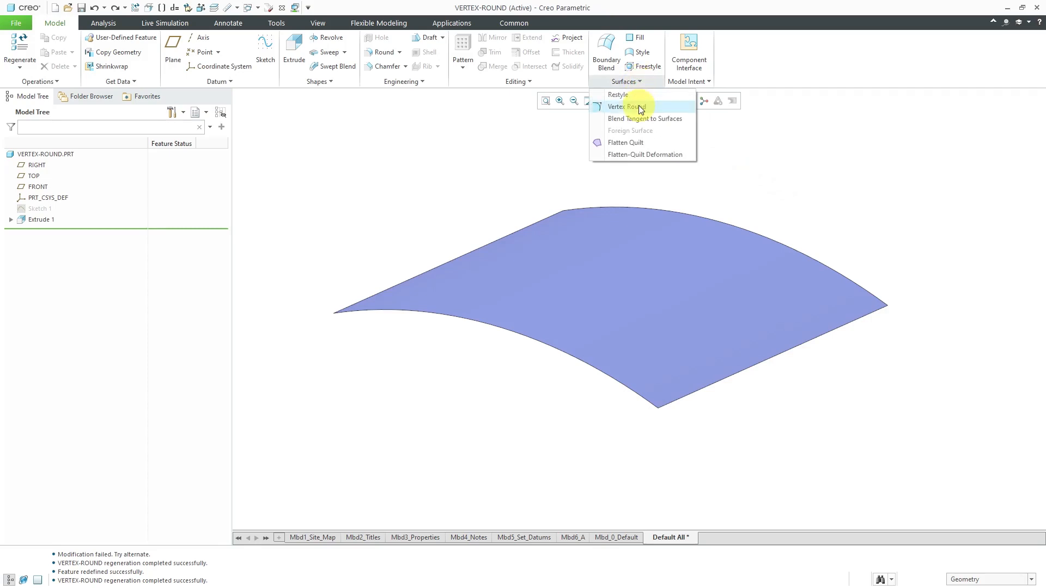
left_click(640, 107)
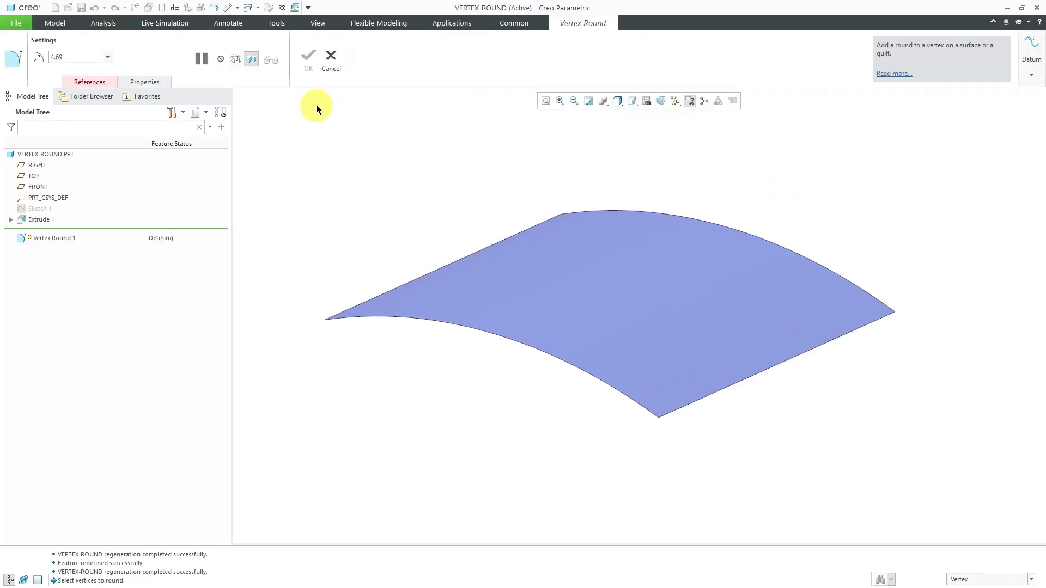
left_click(85, 82)
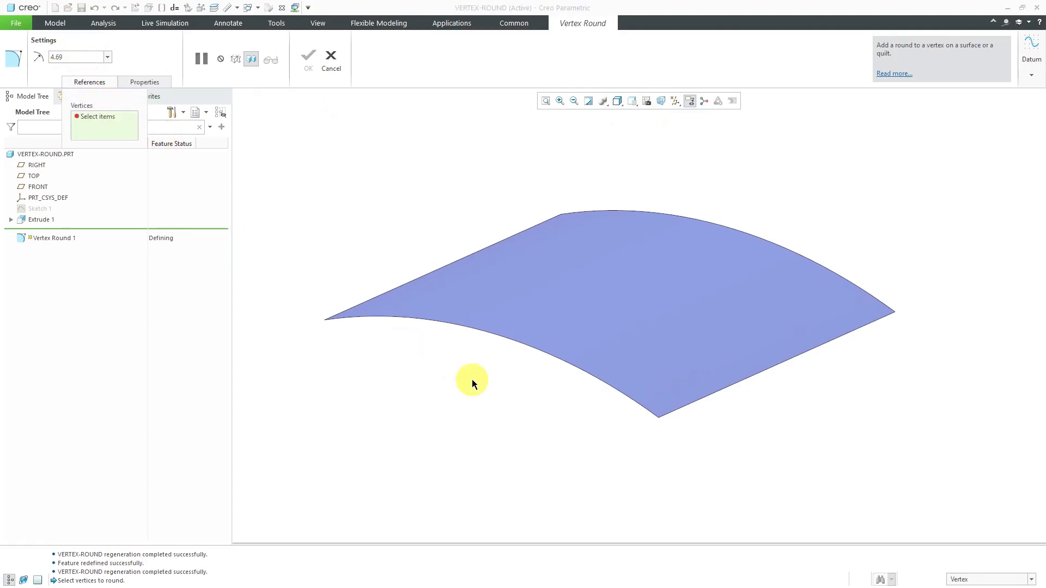
left_click(659, 419)
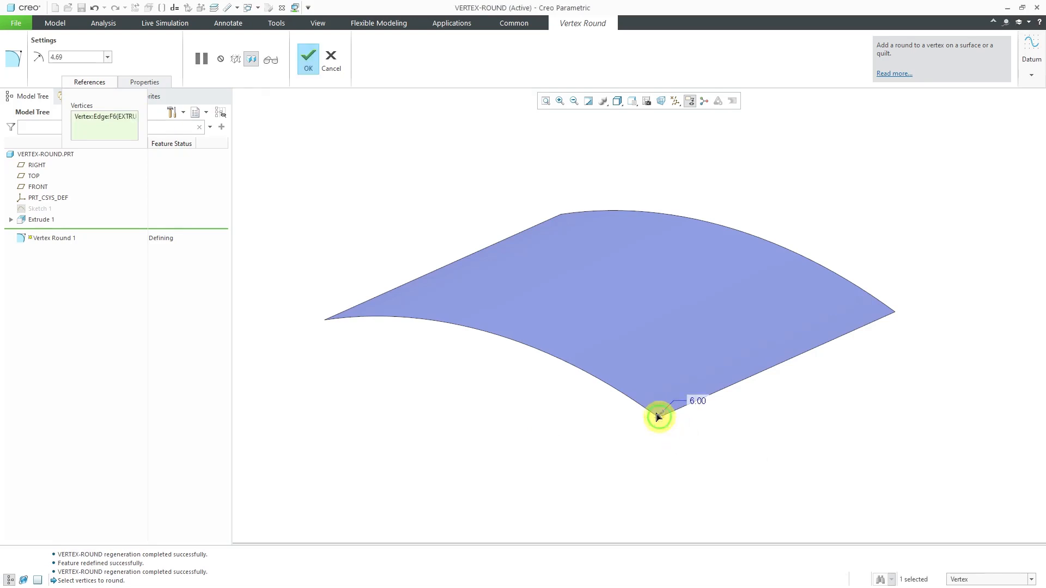
left_click_drag(659, 418, 672, 422)
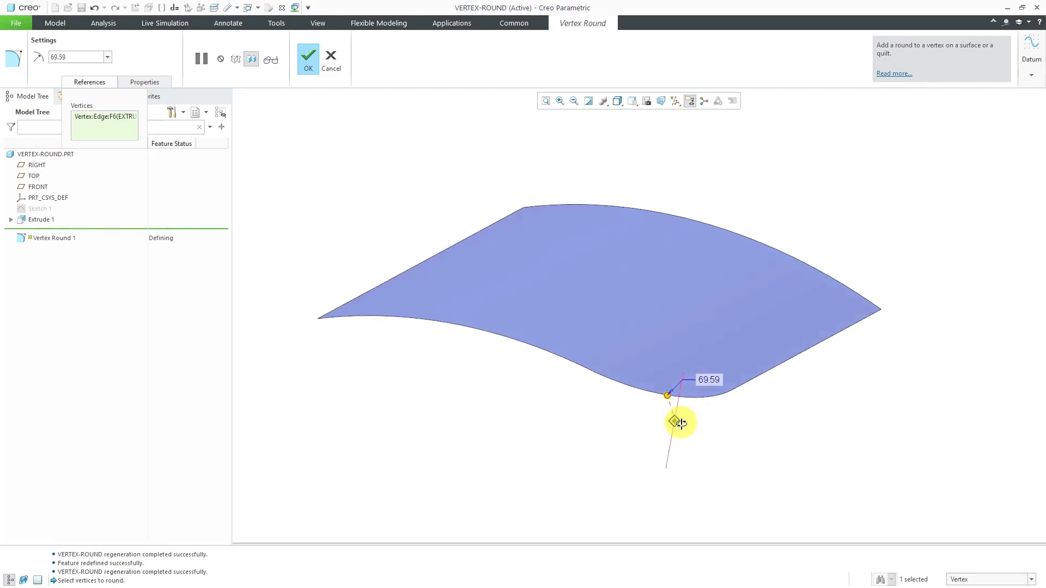
middle_click_drag(672, 422, 674, 434)
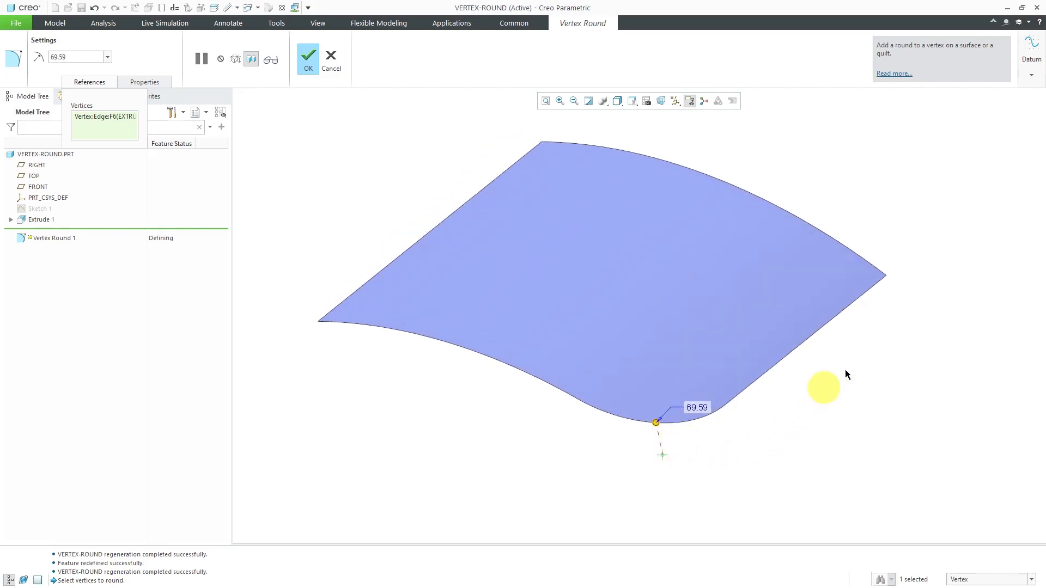
Add the right, top and left corners to the vertex round.
left_click(885, 281)
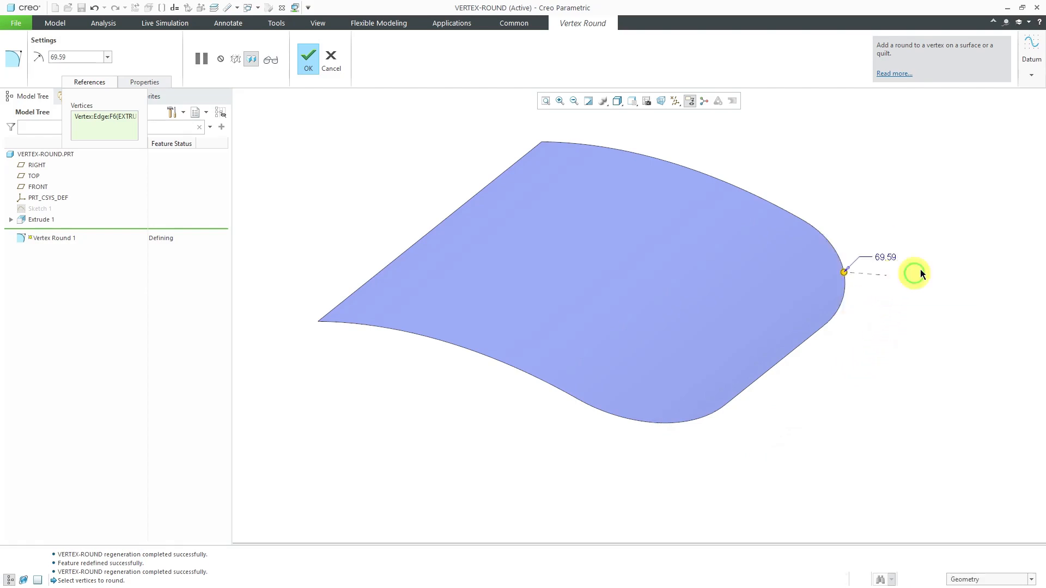
left_click(539, 143)
left_click(317, 323)
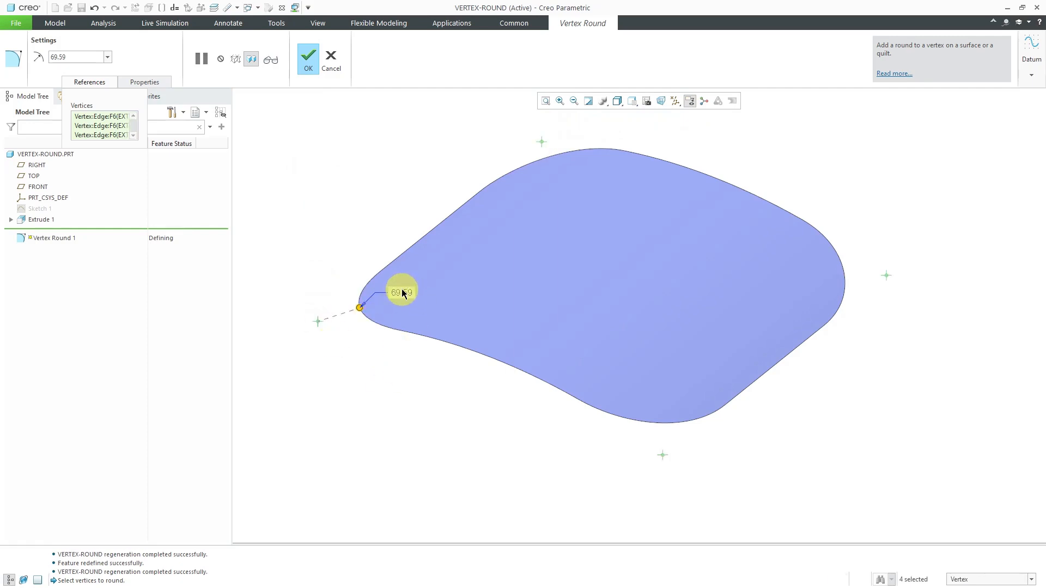
Set the round radius to 120, then change it to 80.
double_click(400, 294)
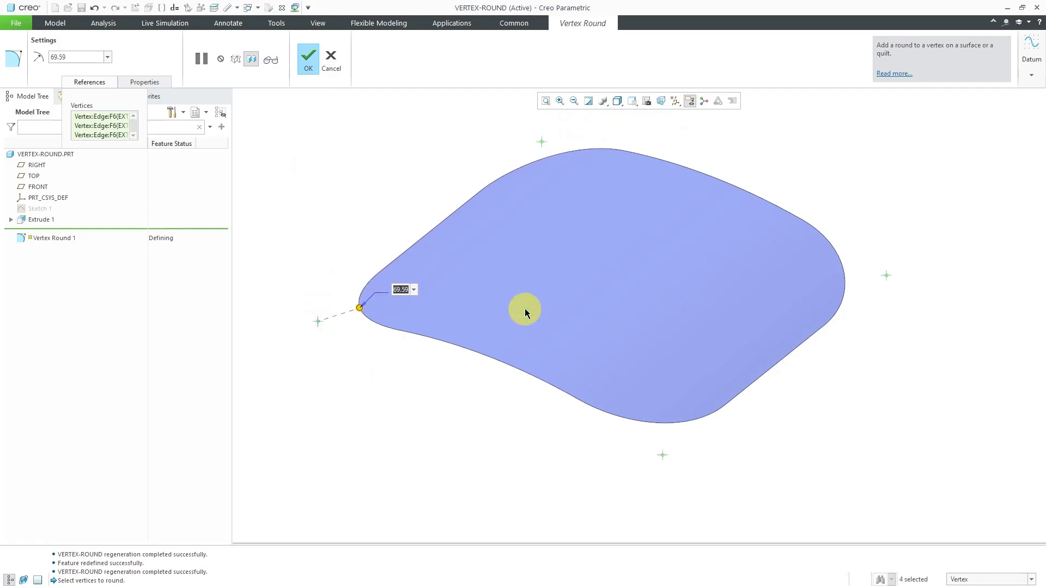
type("120")
key("Return")
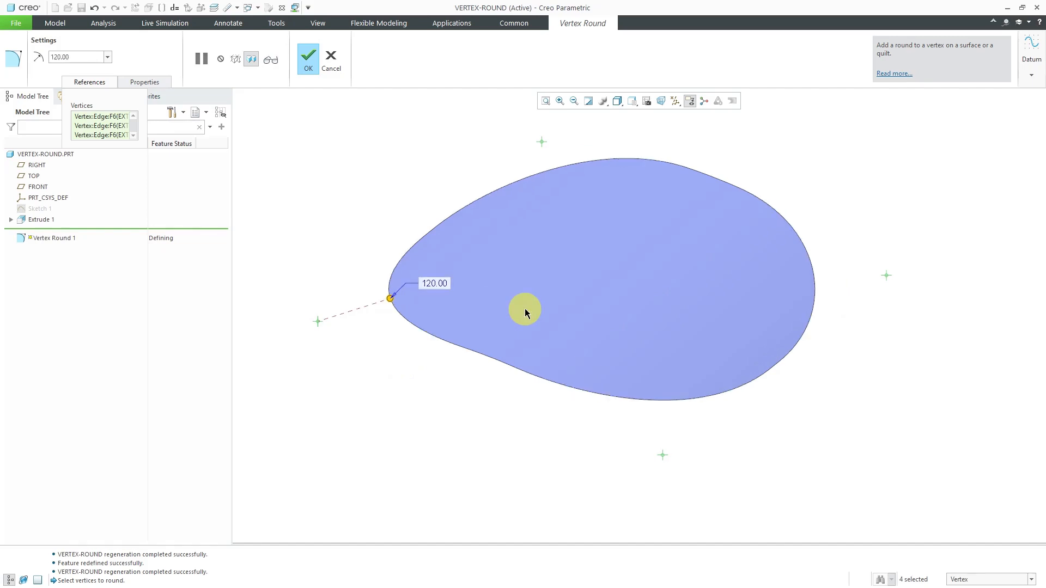
double_click(433, 284)
type("80")
key("Return")
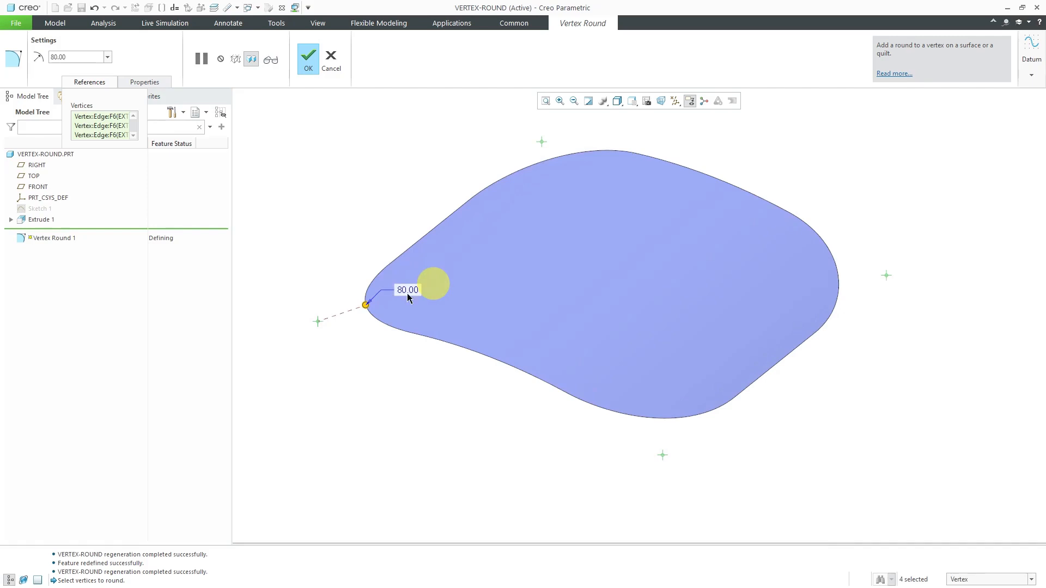
mouse_move(665, 427)
middle_mouse_down()
mouse_move(648, 397)
mouse_move(566, 373)
middle_mouse_up()
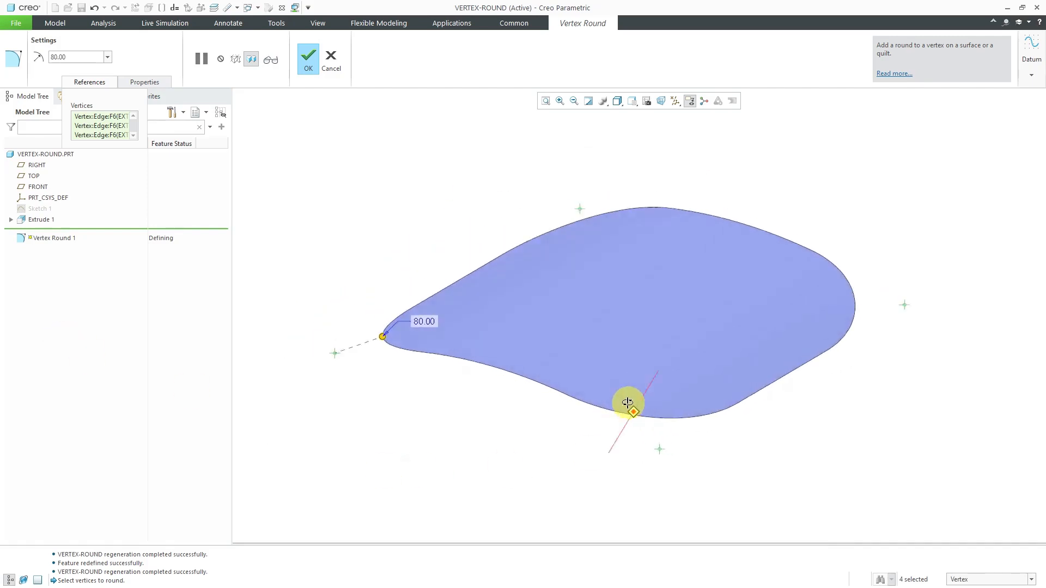
left_click(339, 210)
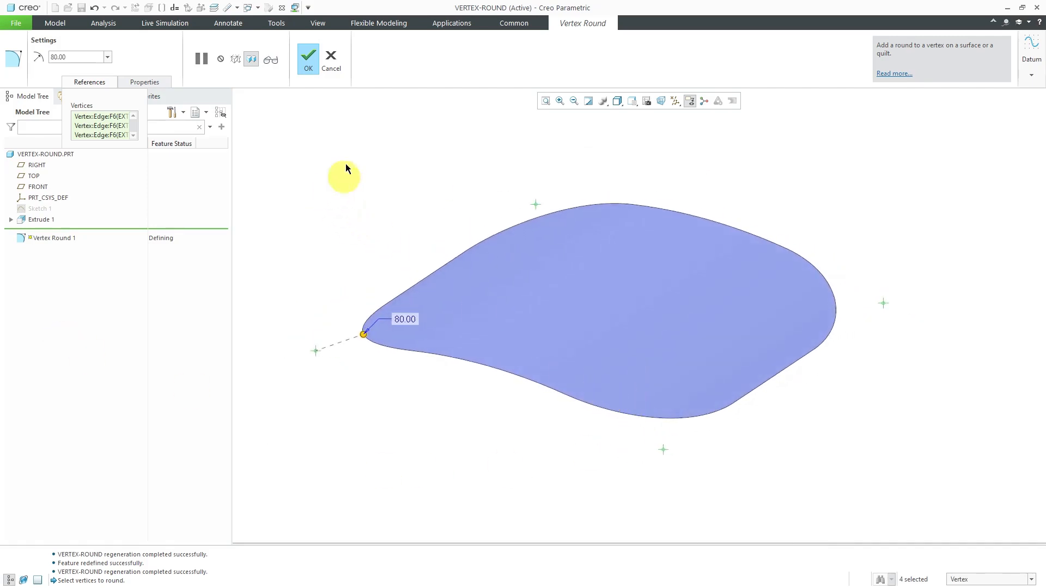
Finish Vertex Round 1 and turn on datum plane display.
left_click(309, 60)
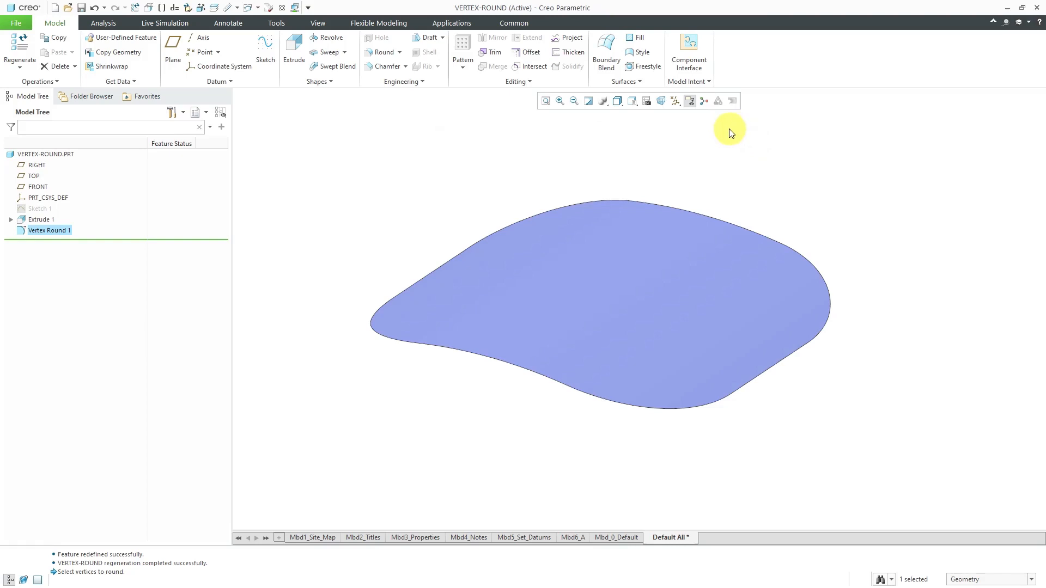
left_click(675, 103)
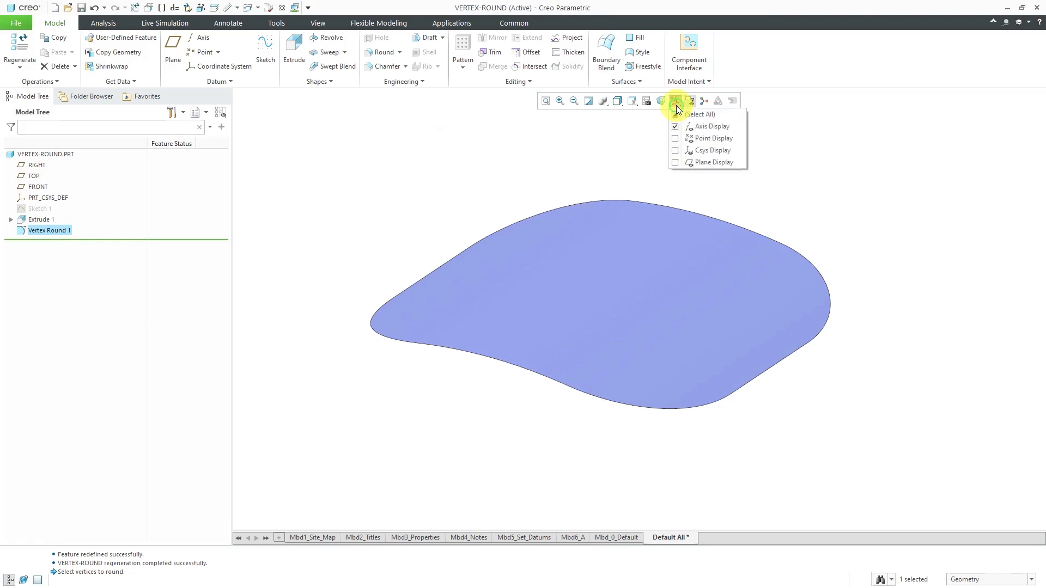
left_click(708, 162)
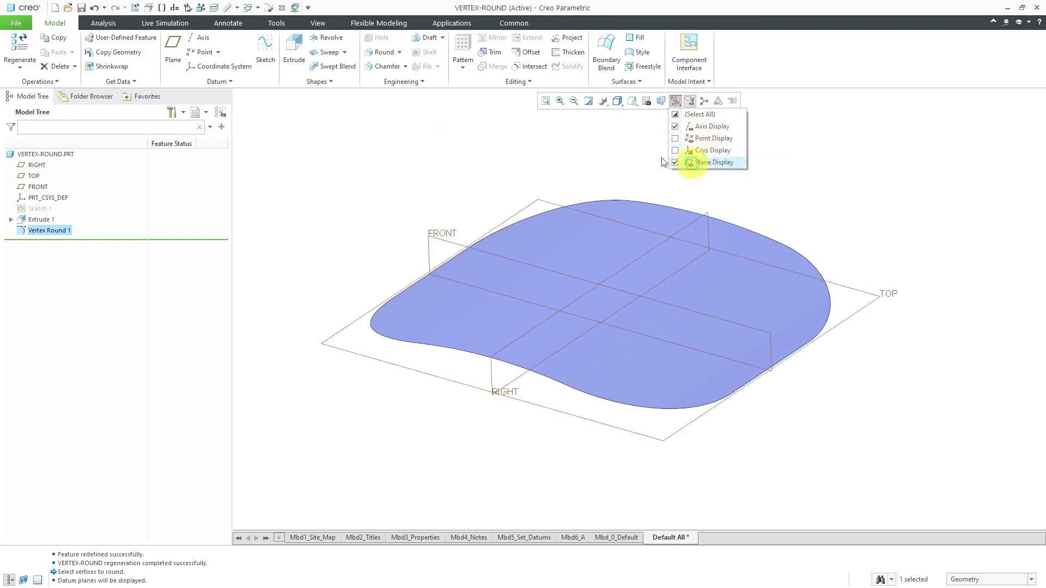
Create datum plane DTM1 offset 25.00 below the TOP plane.
left_click(409, 369)
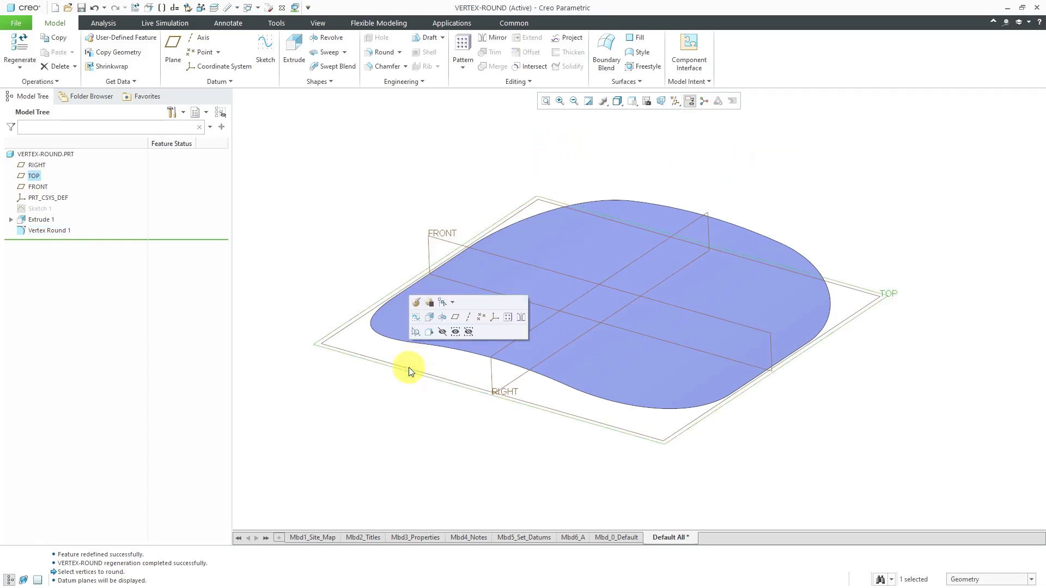
left_click(456, 317)
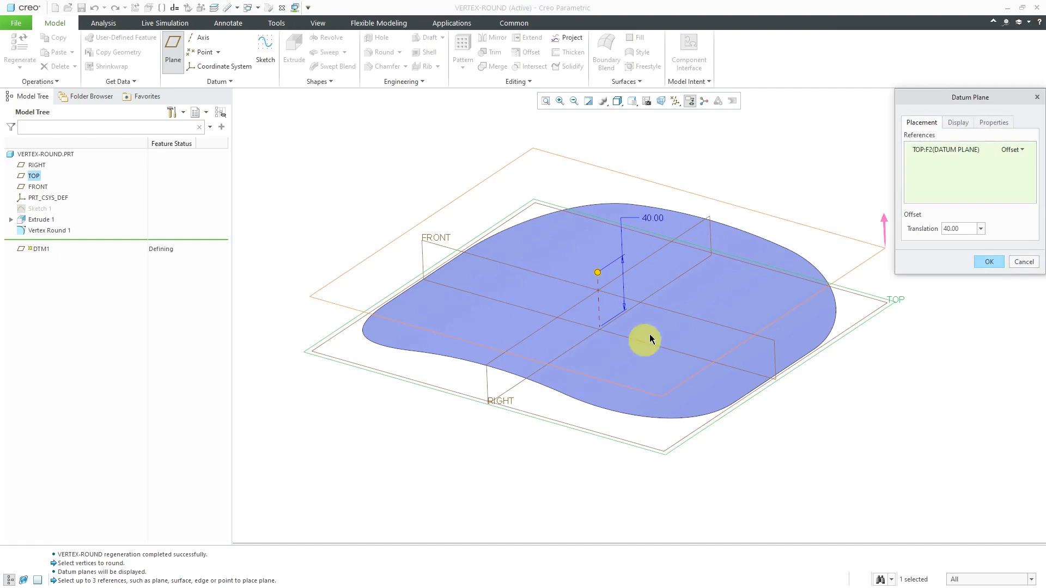
left_click_drag(598, 273, 602, 365)
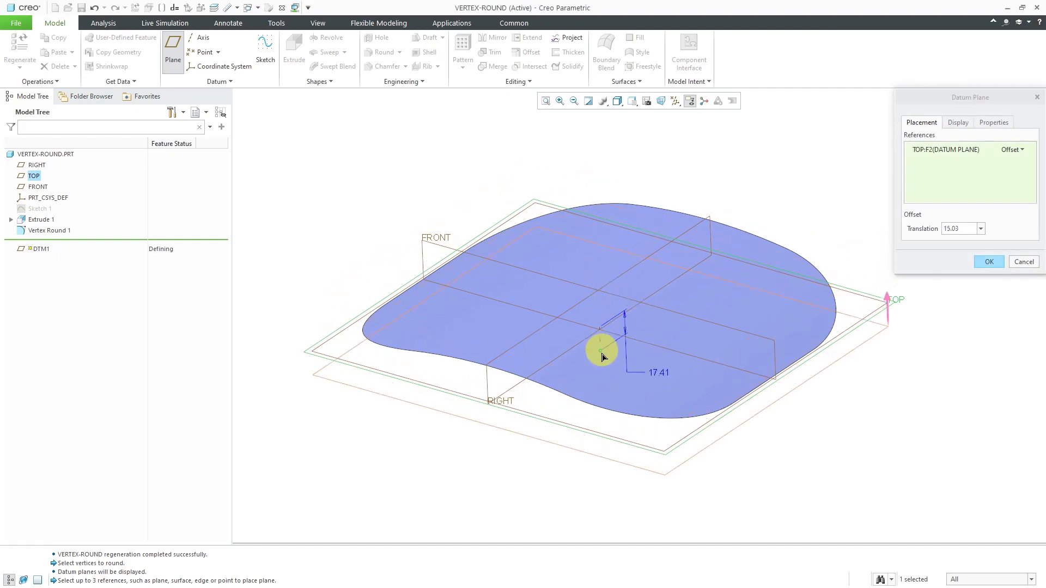
key("ctrl+d")
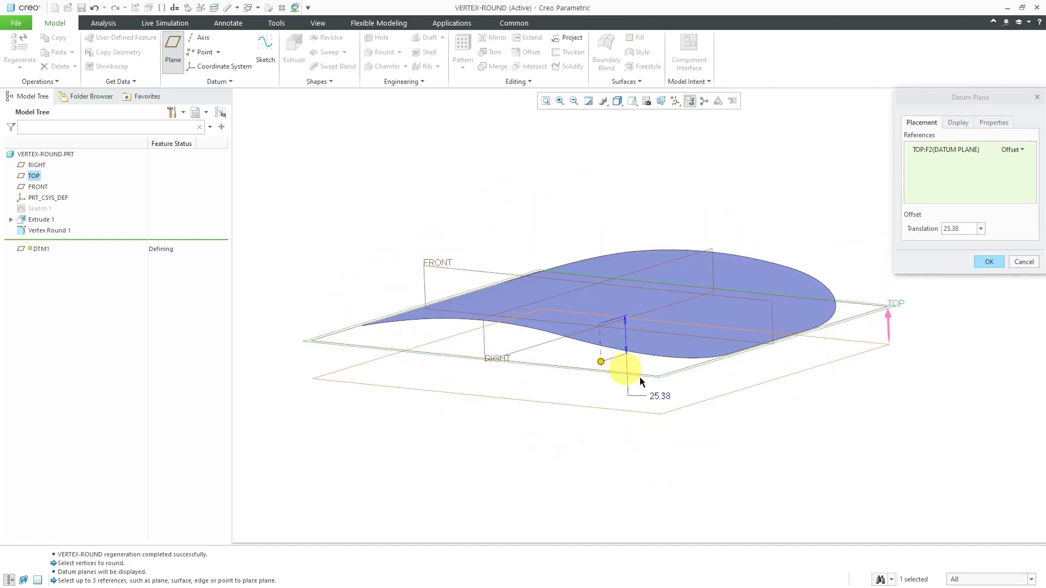
double_click(660, 399)
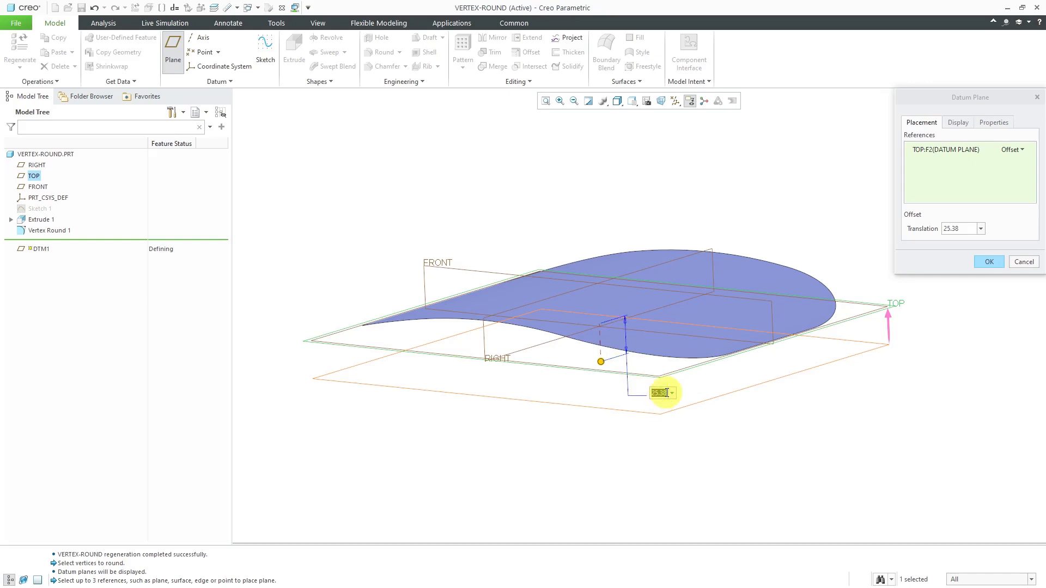
type("25")
key("Return")
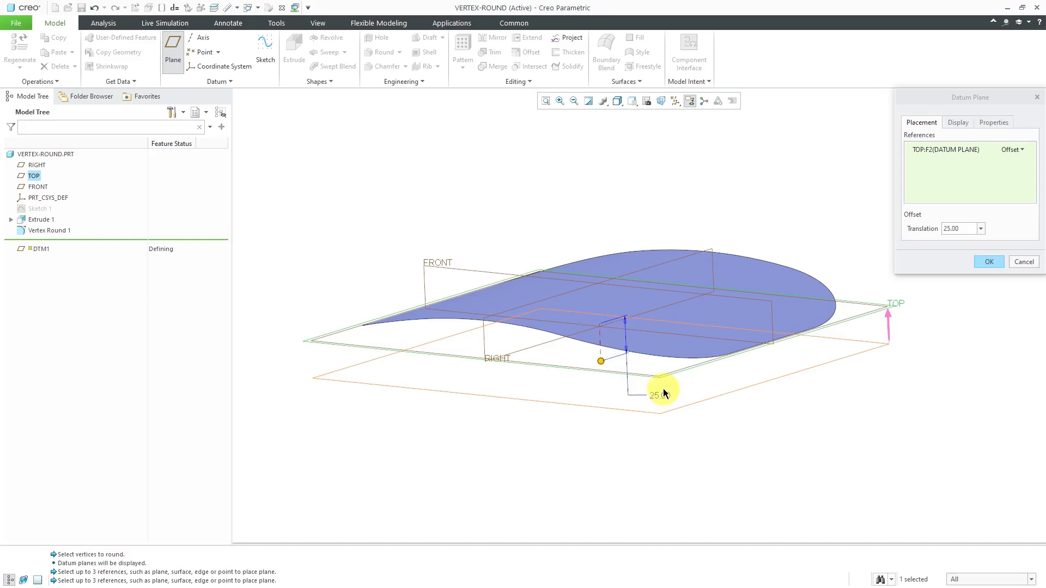
middle_click(700, 398)
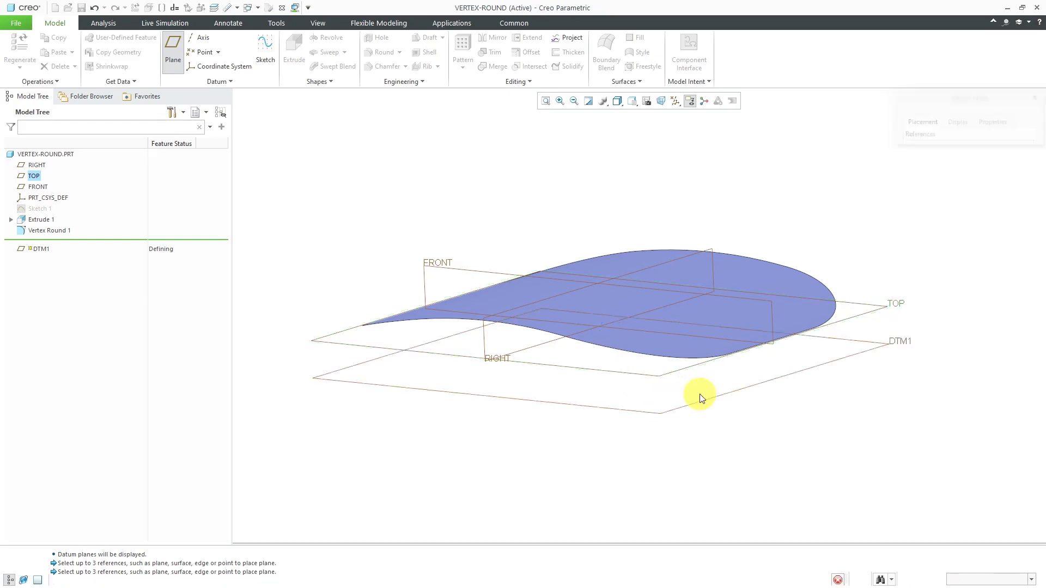
Select the surface's whole boundary chain and start extending it outward.
key("ctrl+d")
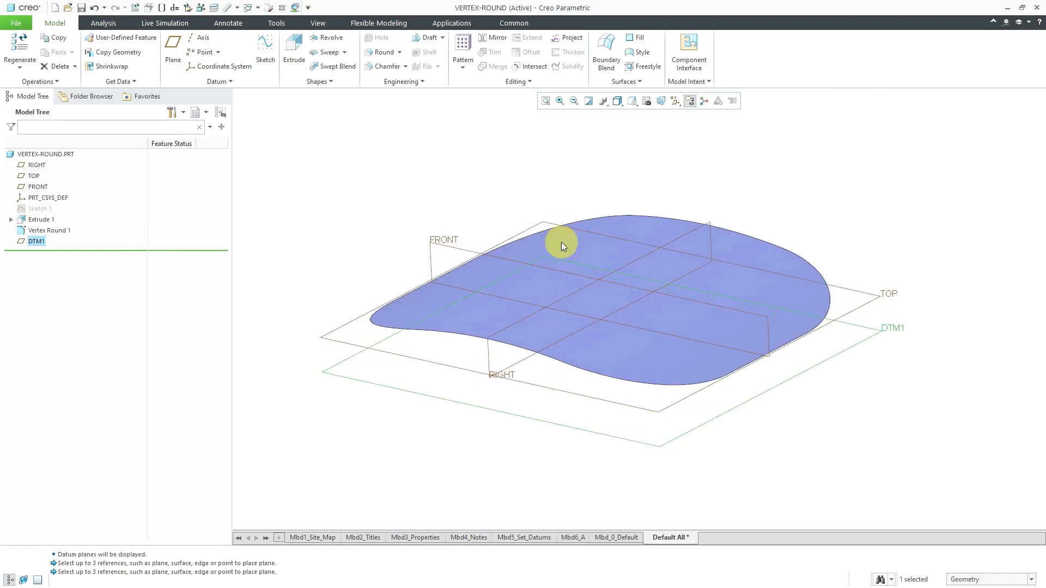
left_click(470, 343)
left_click(470, 338, "shift")
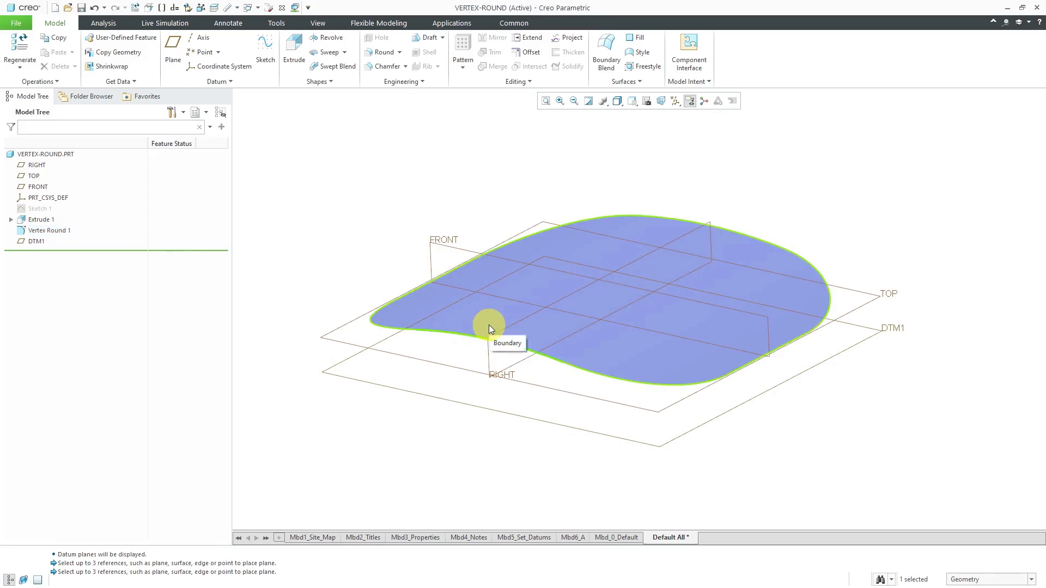
left_click(489, 326)
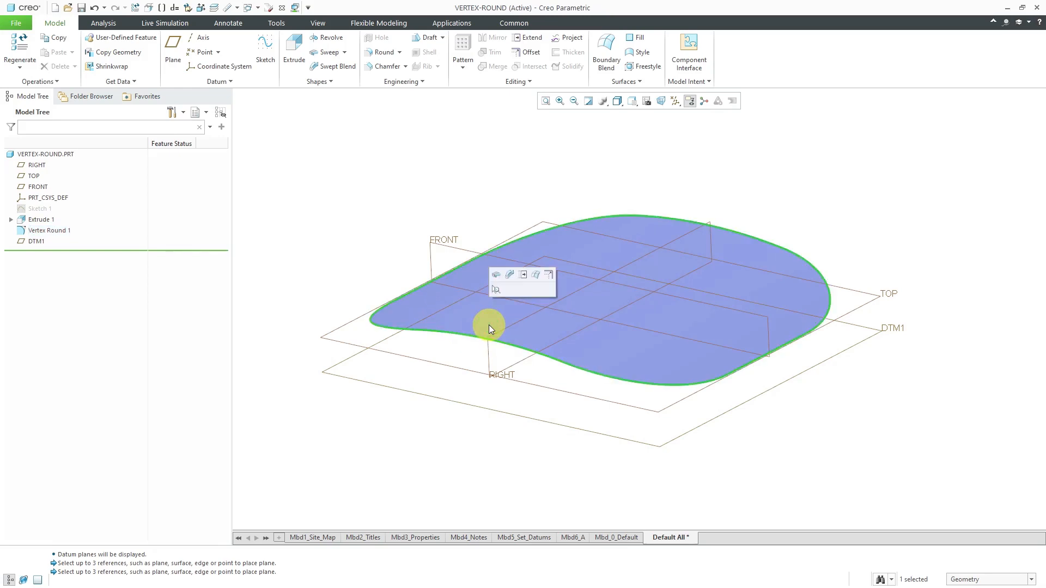
left_click(524, 274)
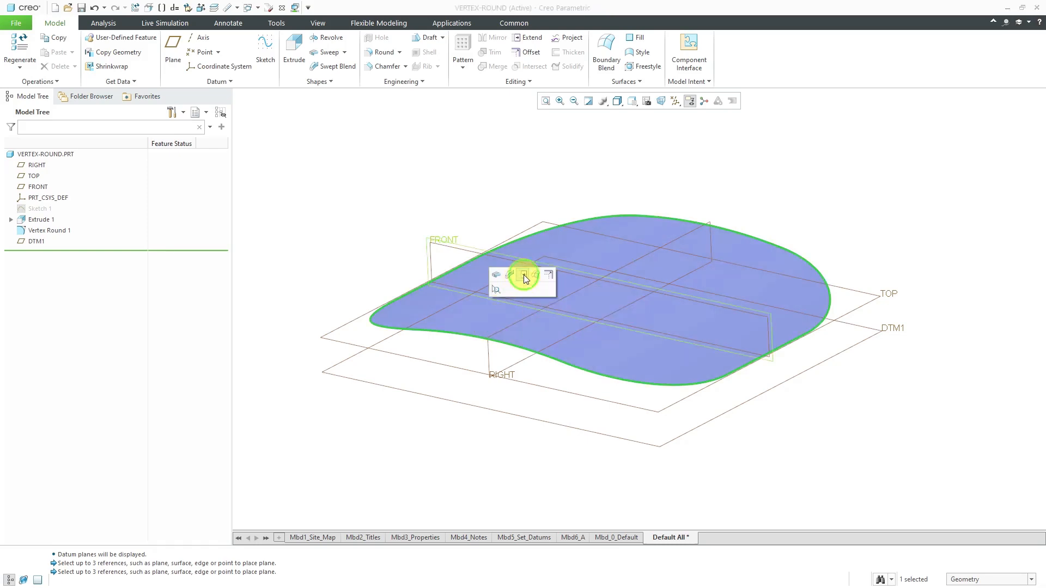
left_click_drag(743, 390, 753, 406)
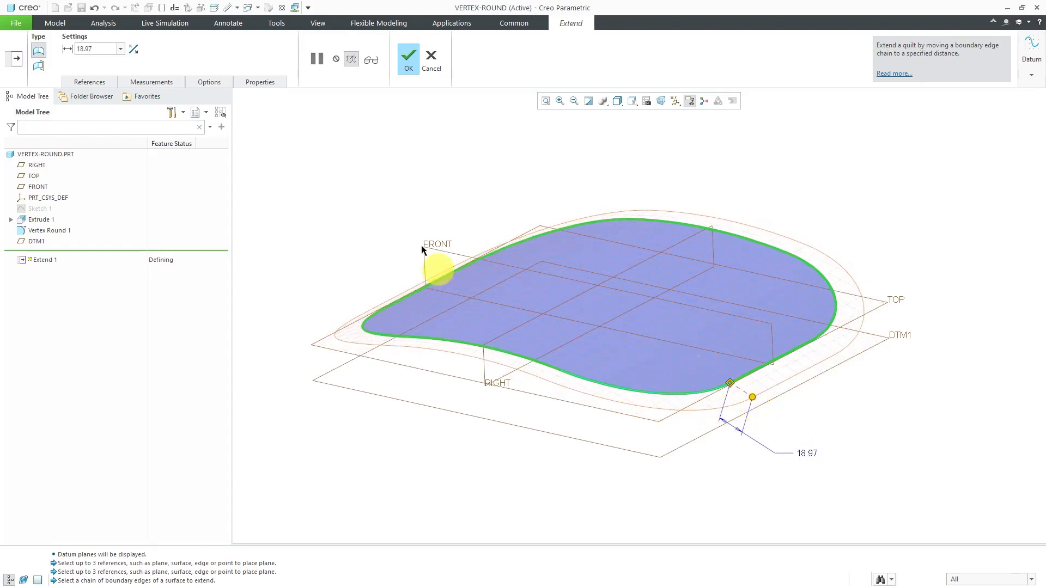
Extend the boundary down to DTM1 to form side walls and confirm Extend 1.
left_click(42, 69)
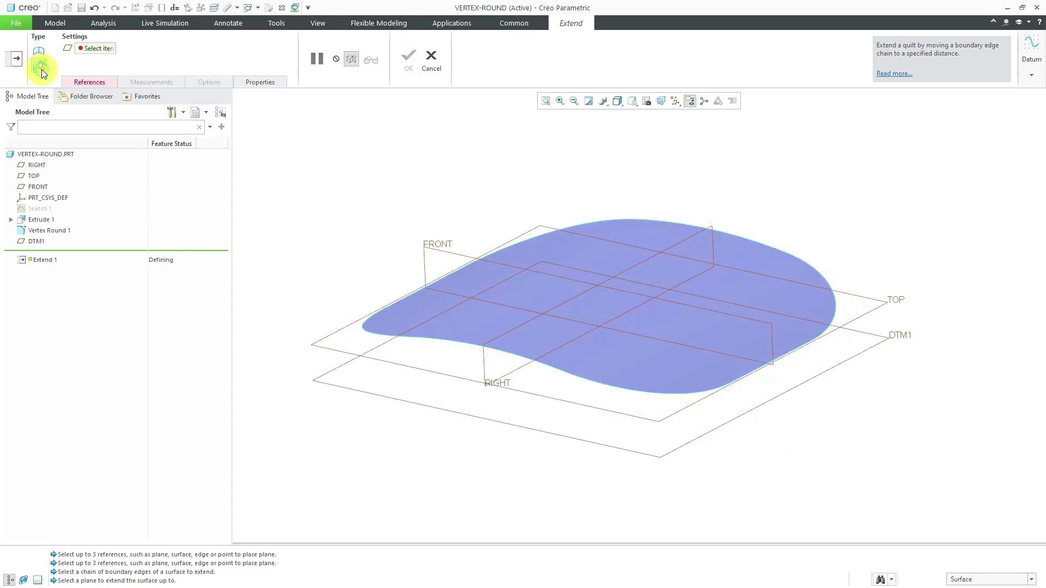
left_click(343, 390)
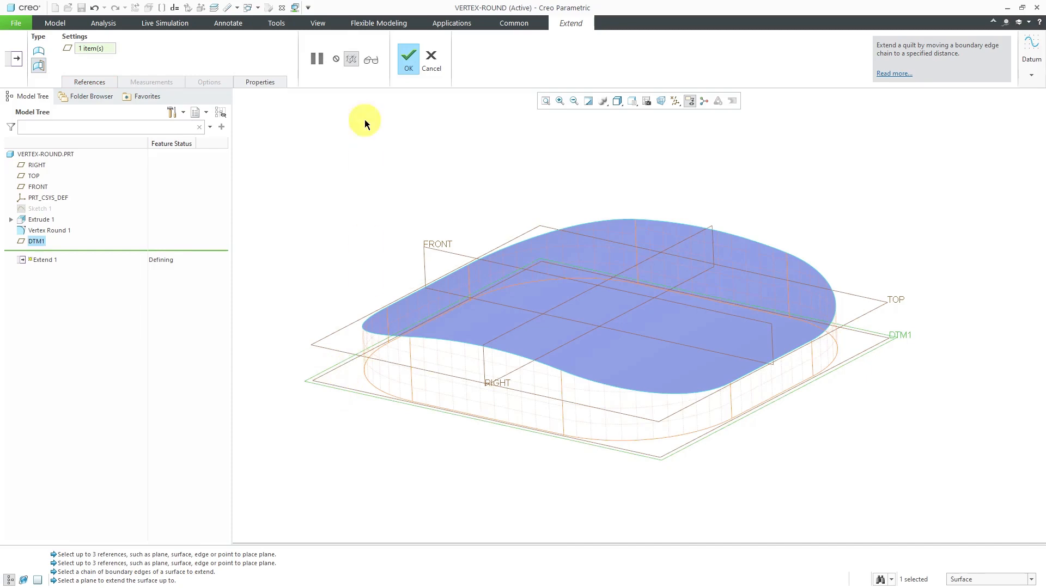
left_click(416, 62)
left_click(421, 154)
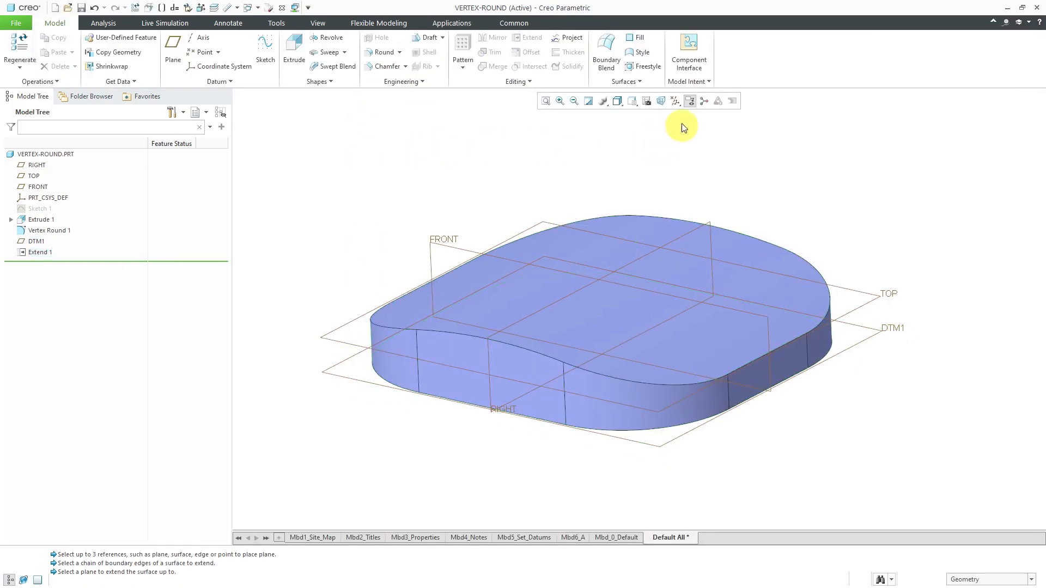
Hide the datum planes and datum axes.
left_click(680, 102)
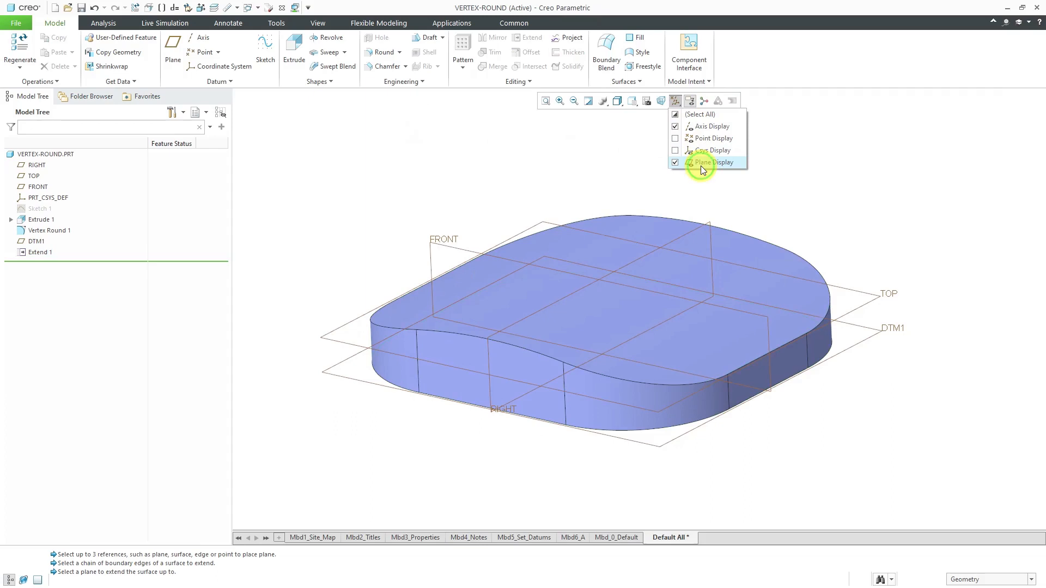
left_click(701, 163)
left_click(708, 123)
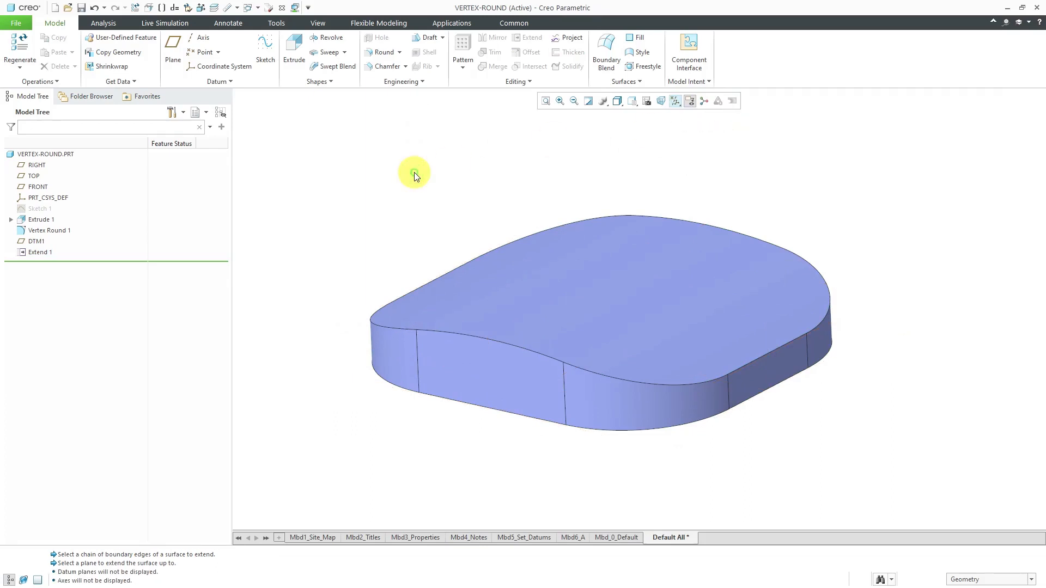
Round the top edge between the surface and side walls at a 12.50 radius.
left_click(479, 340)
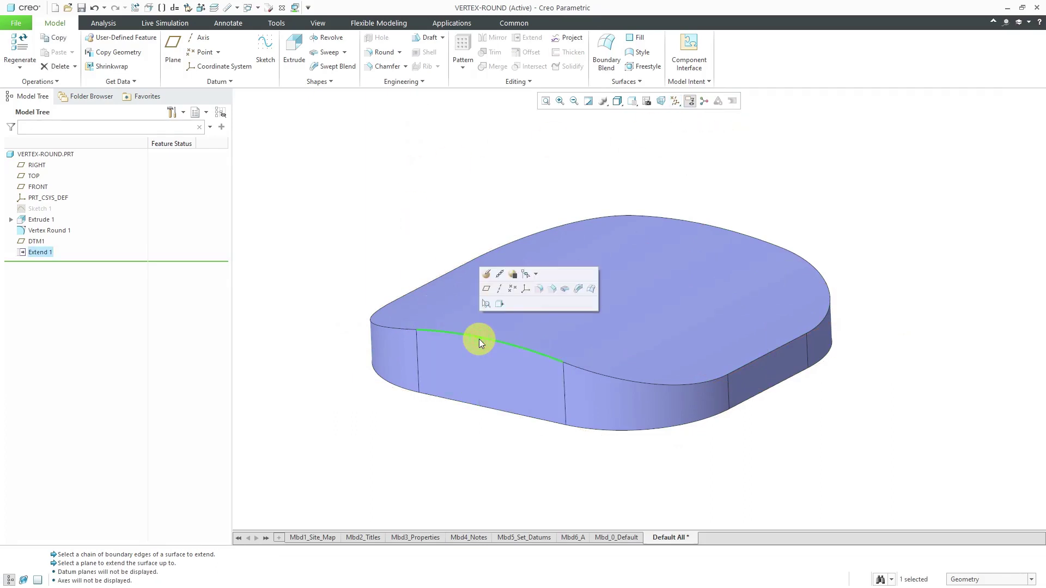
left_click(540, 287)
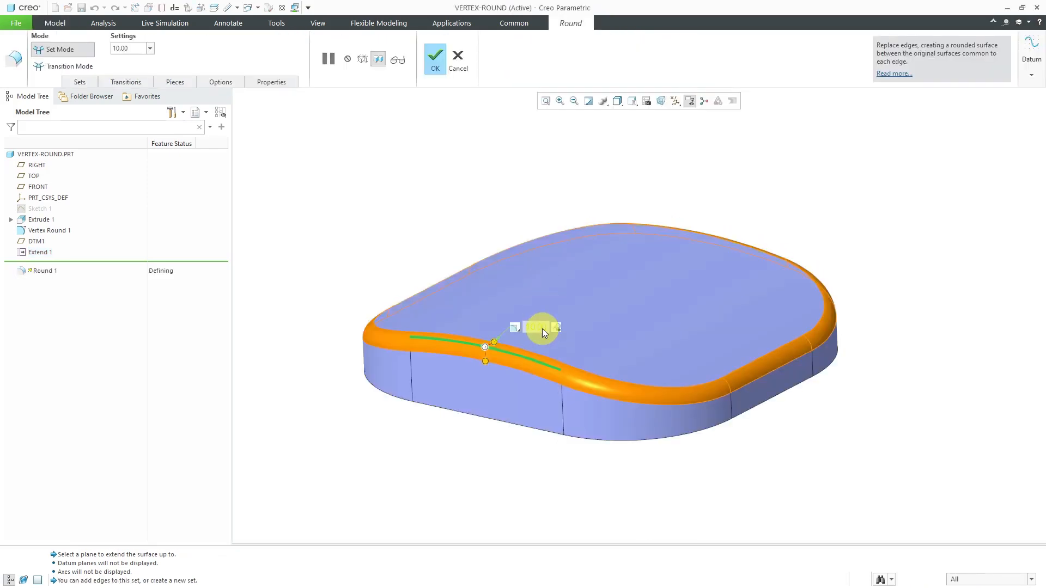
middle_click_drag(542, 328, 526, 330)
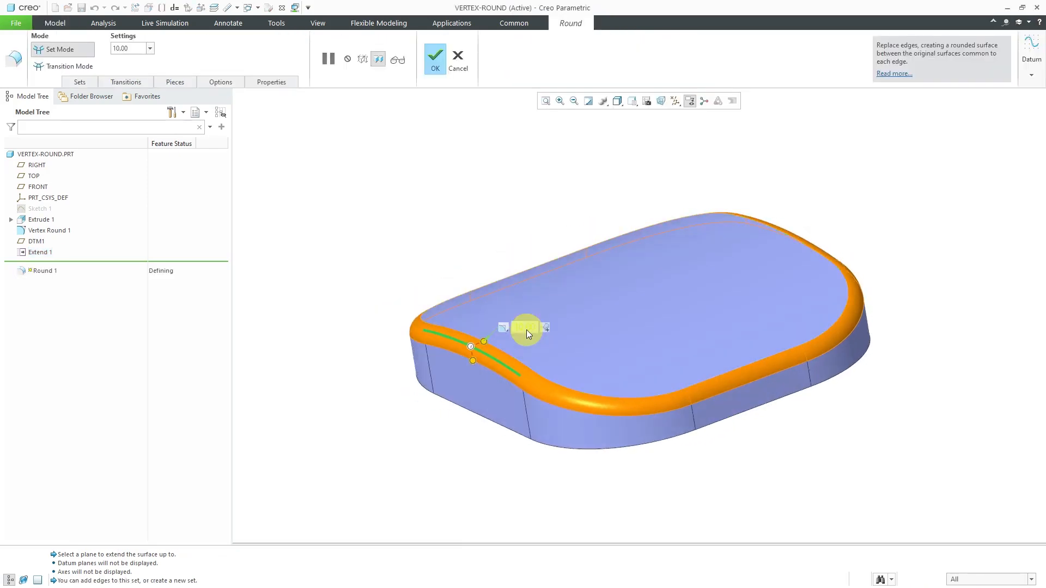
double_click(525, 330)
type("12.5")
key("Return")
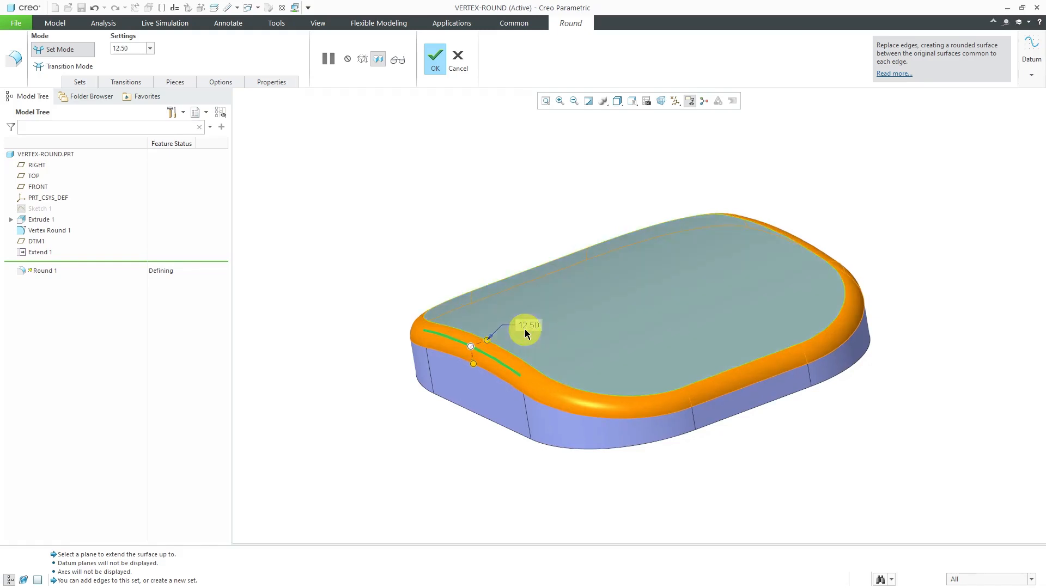
middle_click(475, 234)
middle_click_drag(474, 230, 539, 237)
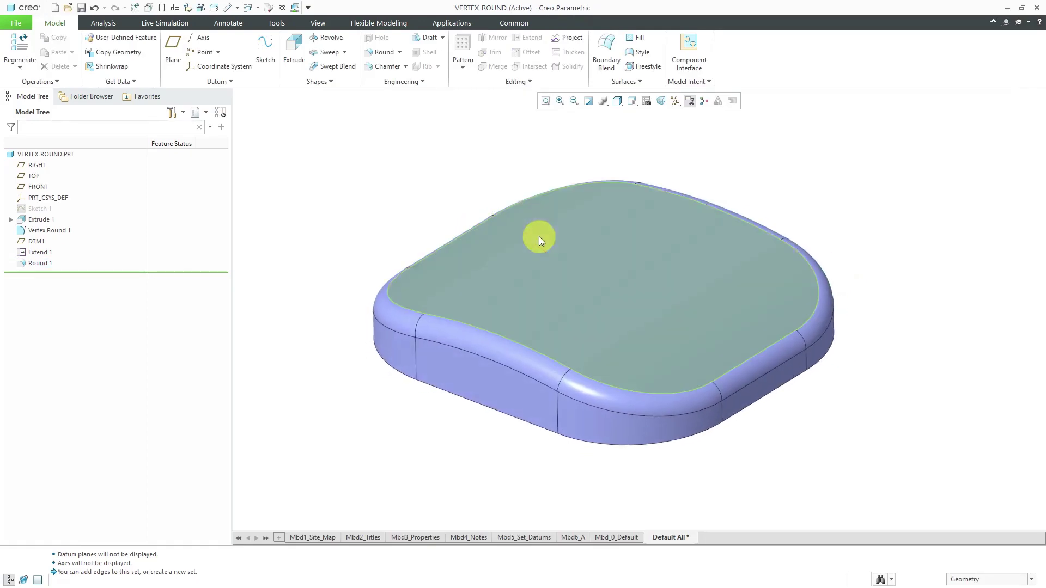
Filter selection to Quilt, select the cover quilt and start a Thicken feature.
left_click(989, 579)
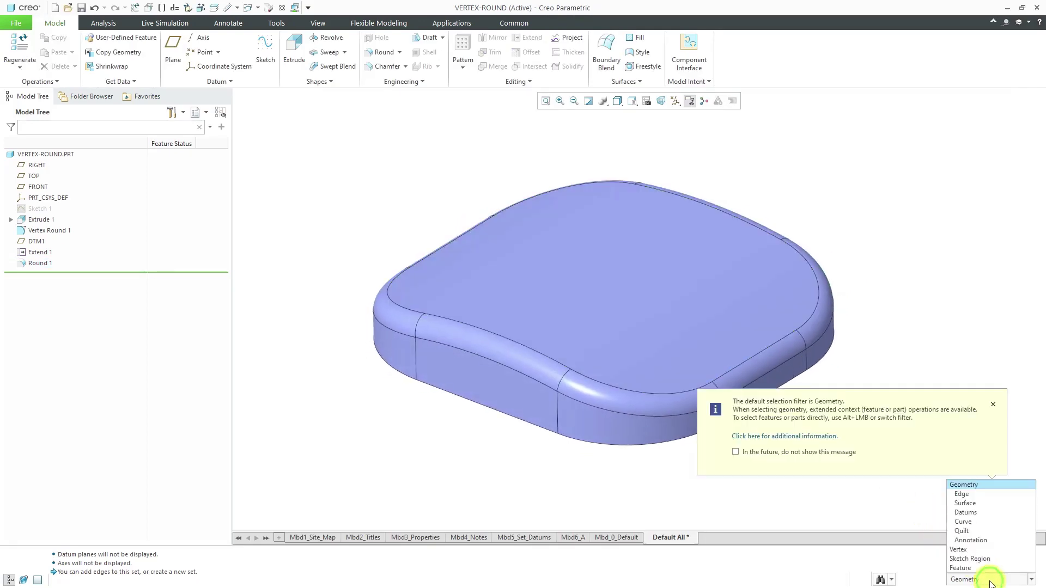
left_click(976, 530)
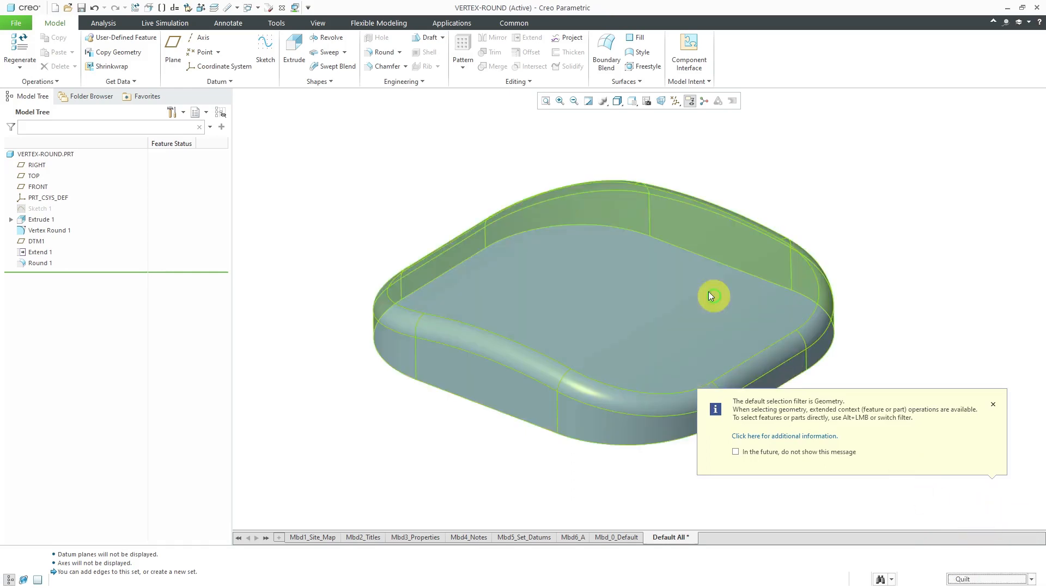
left_click(659, 275)
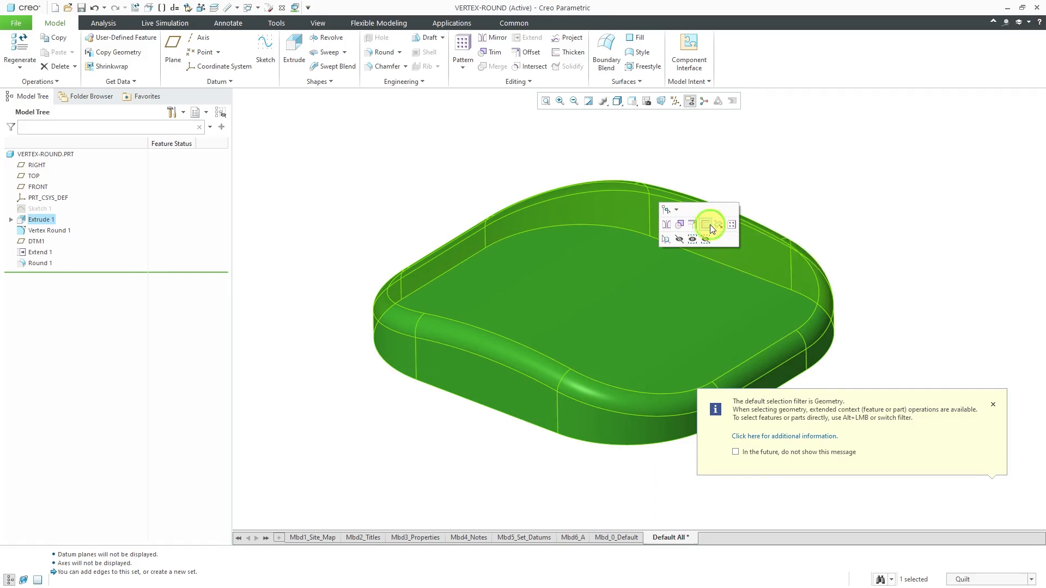
left_click(710, 225)
Thicken the cover quilt to a 2.50 solid wall and check the underside.
mouse_move(674, 283)
middle_mouse_down()
mouse_move(659, 264)
mouse_move(572, 376)
middle_mouse_up()
left_click(503, 409)
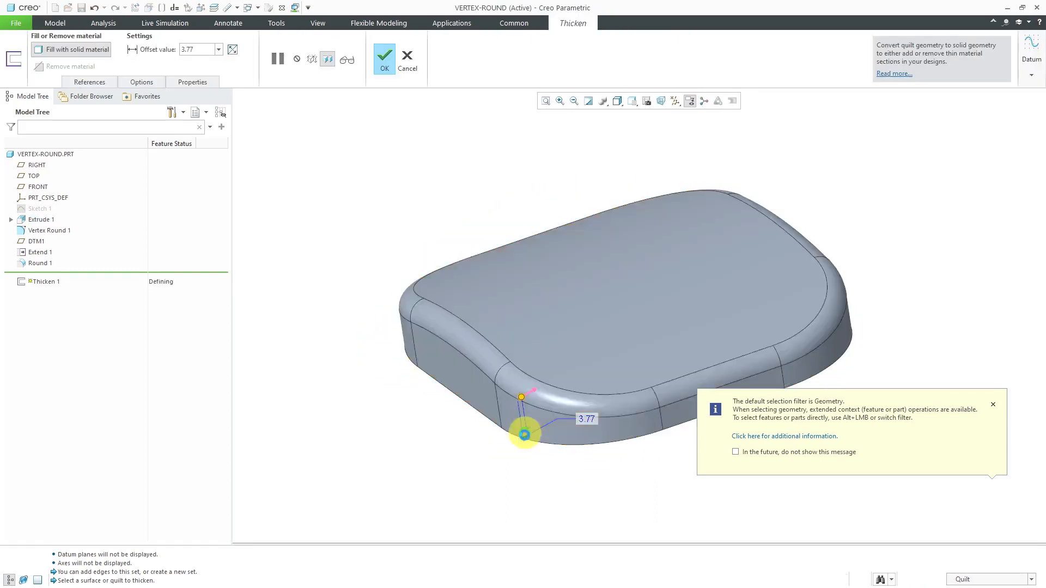
double_click(592, 421)
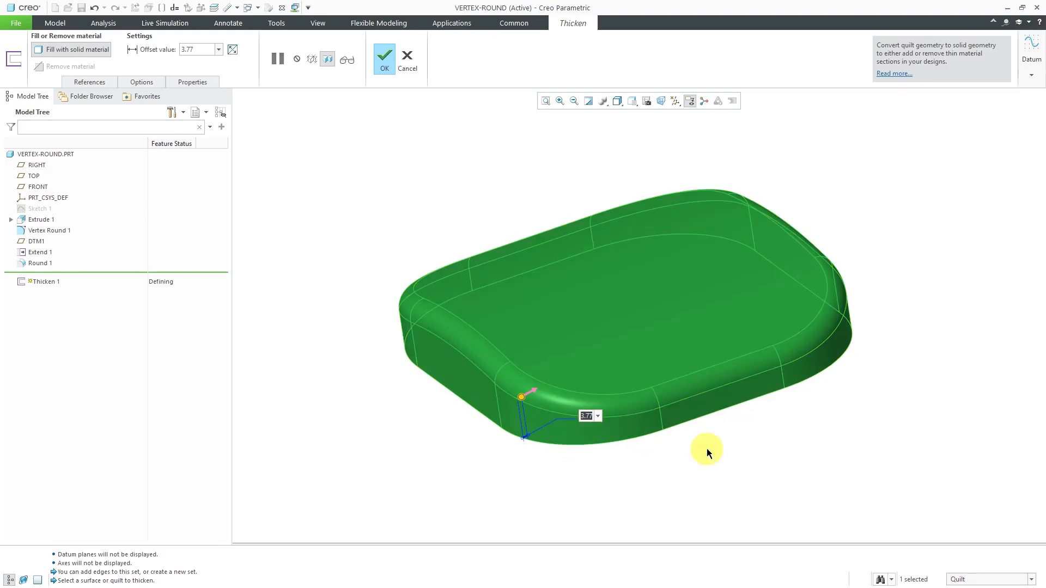
type("2.5")
key("Return")
mouse_move(635, 420)
middle_mouse_down()
mouse_move(564, 238)
mouse_move(564, 262)
mouse_move(574, 250)
middle_mouse_up()
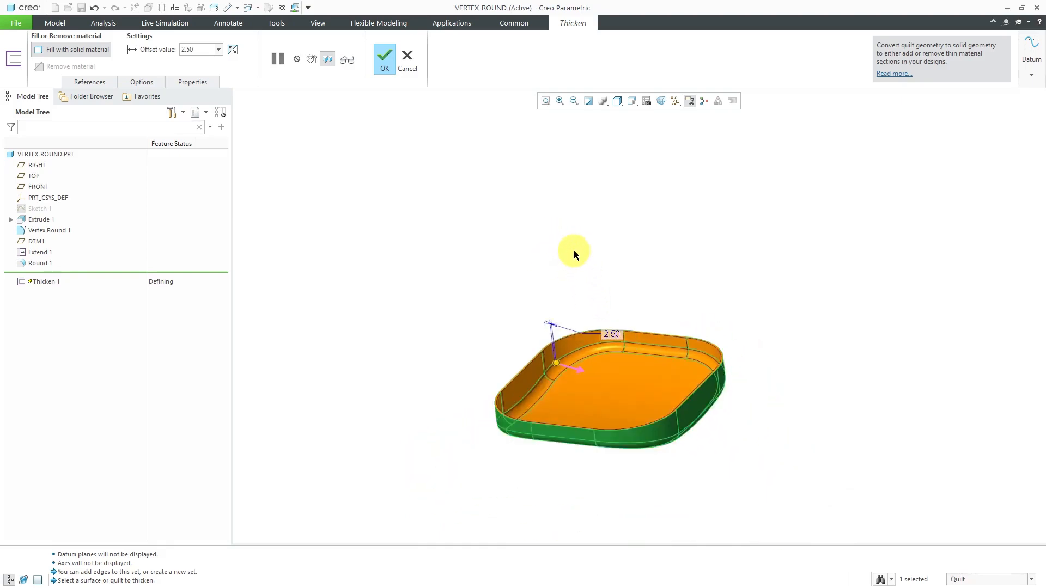
middle_click(574, 272)
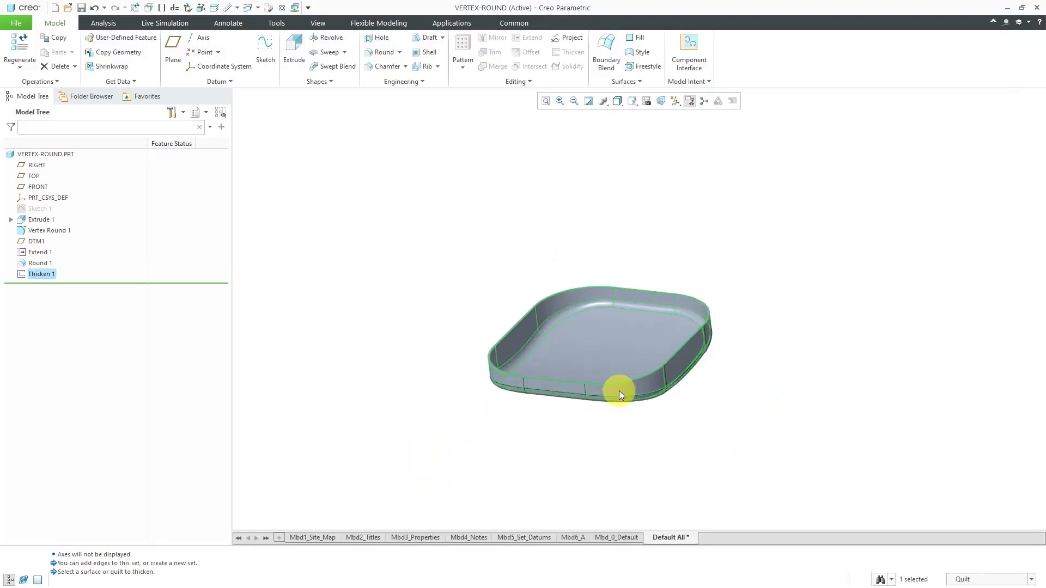
scroll(619, 394, "down", 3)
mouse_move(480, 198)
middle_mouse_down()
mouse_move(545, 266)
mouse_move(581, 358)
mouse_move(626, 380)
middle_mouse_up()
scroll(571, 346, "up", 5)
scroll(570, 334, "down", 4)
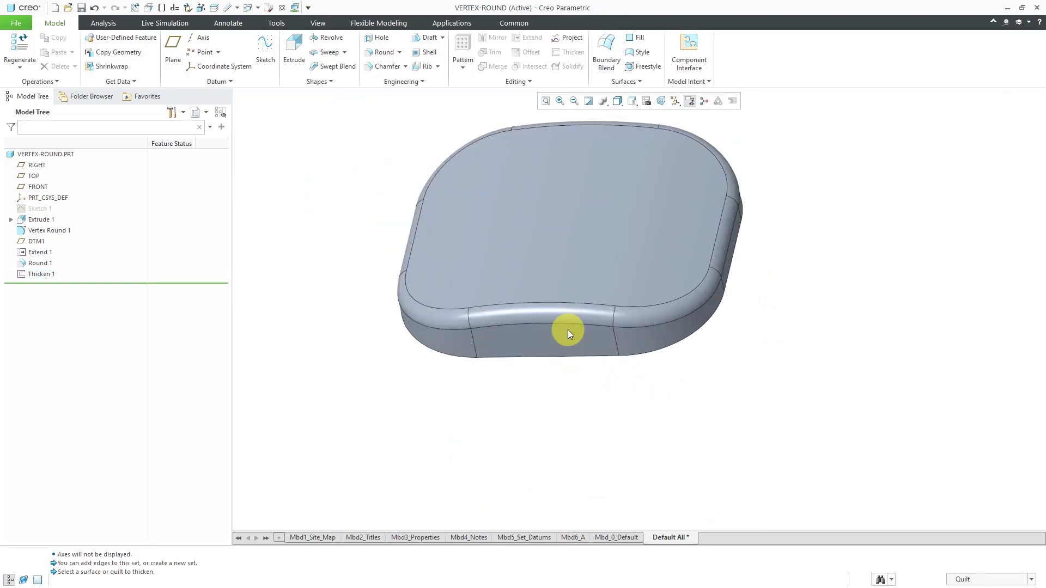
mouse_move(569, 334)
middle_mouse_down()
mouse_move(583, 300)
mouse_move(614, 297)
mouse_move(595, 320)
middle_mouse_up()
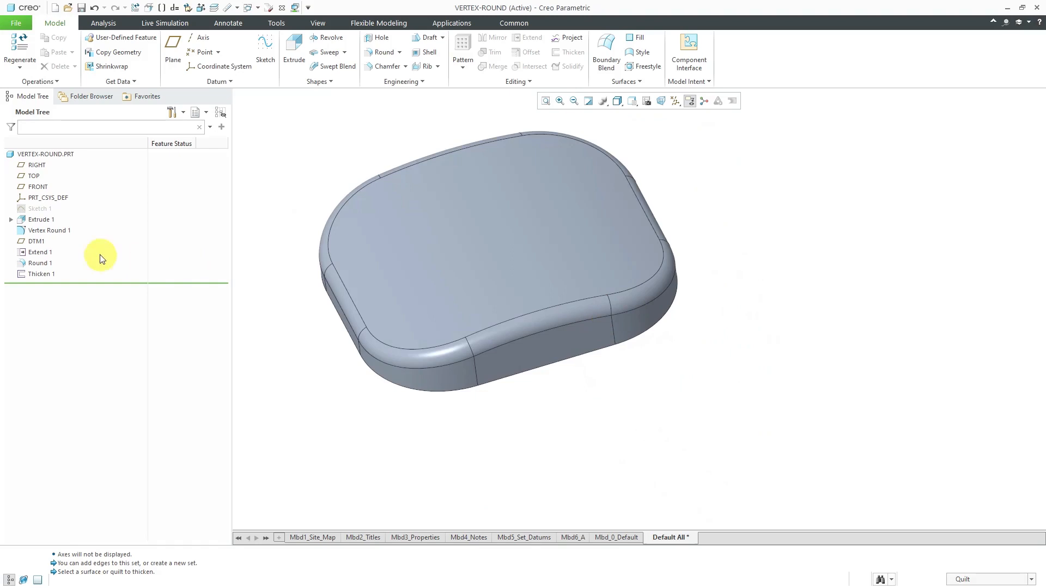
left_click(50, 232)
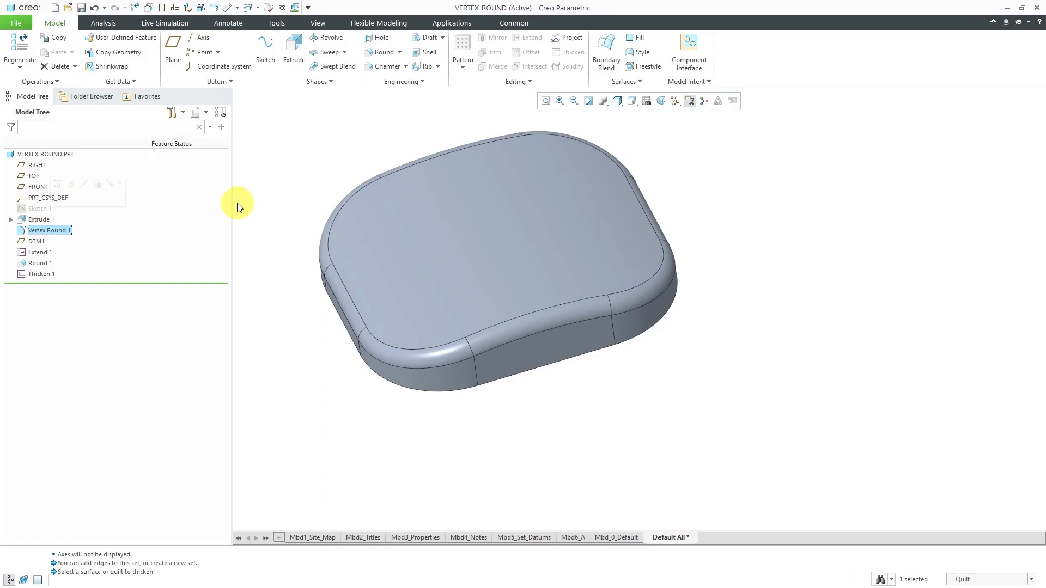
left_click(72, 185)
mouse_move(736, 367)
middle_mouse_down()
mouse_move(798, 341)
mouse_move(503, 329)
middle_mouse_up()
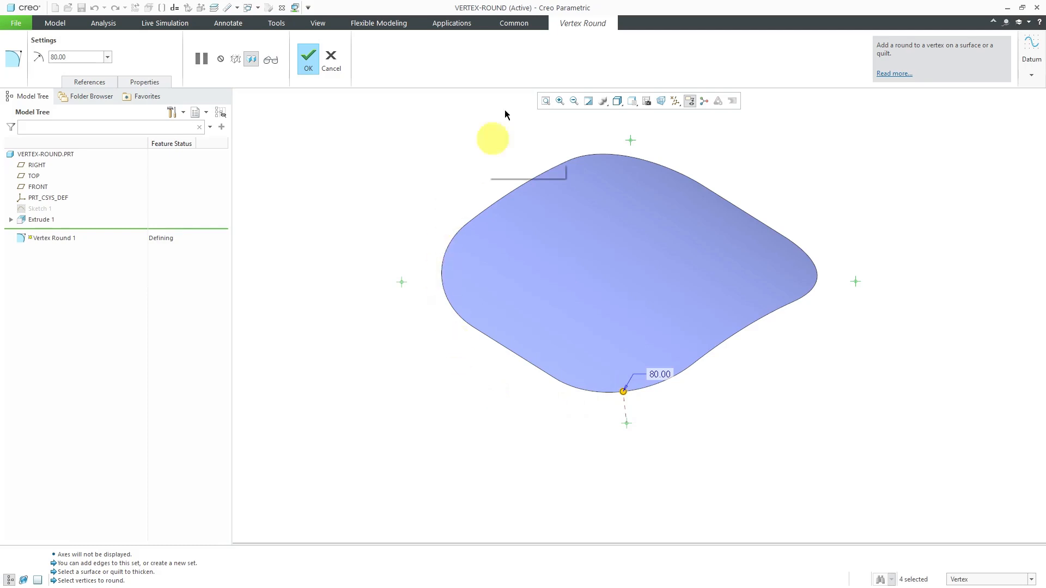
left_click(524, 25)
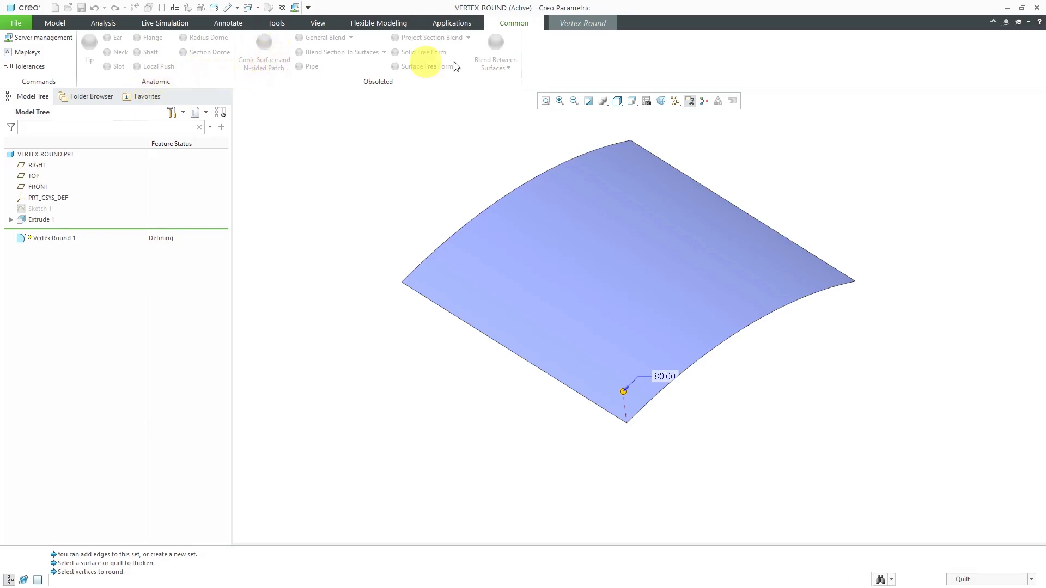
left_click(585, 24)
left_click(308, 57)
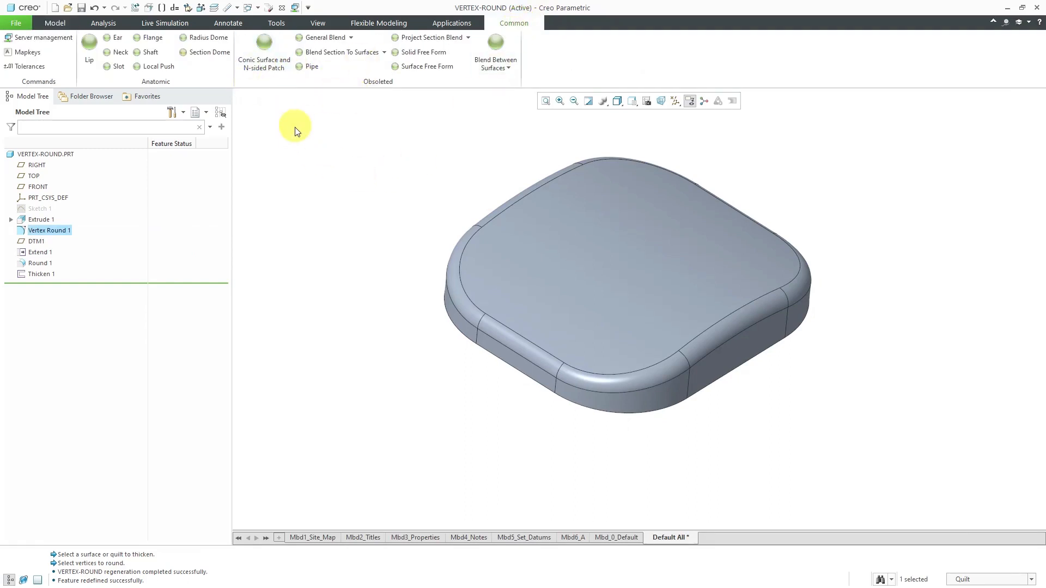
mouse_move(656, 289)
middle_mouse_down()
mouse_move(618, 259)
mouse_move(638, 257)
middle_mouse_up()
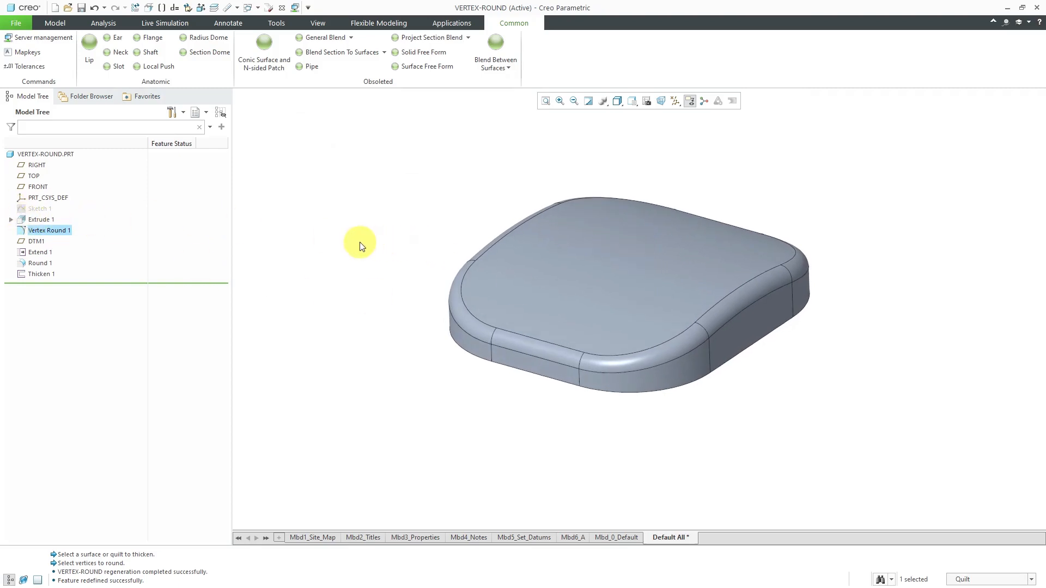
left_click(360, 245)
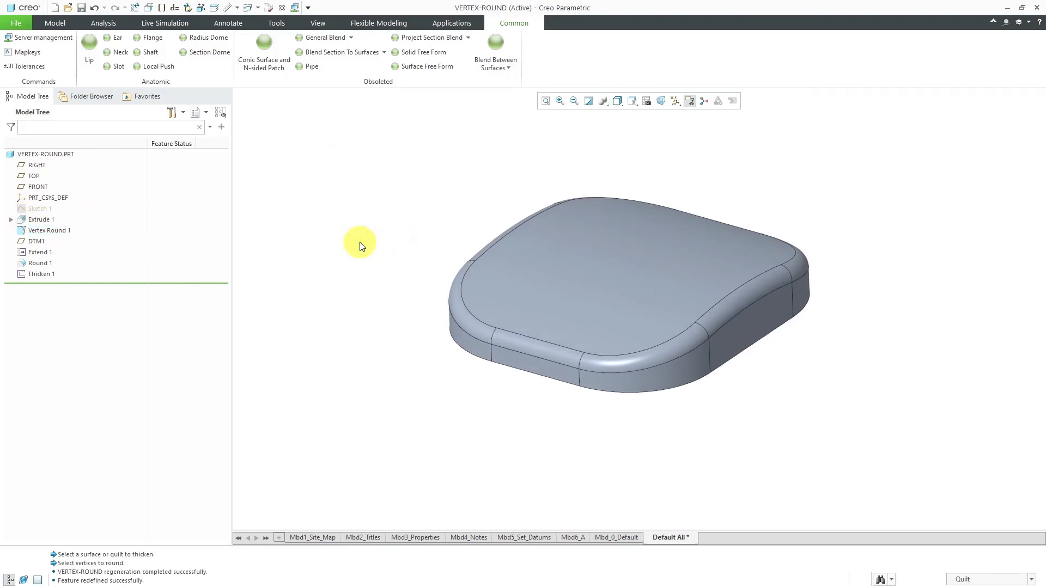